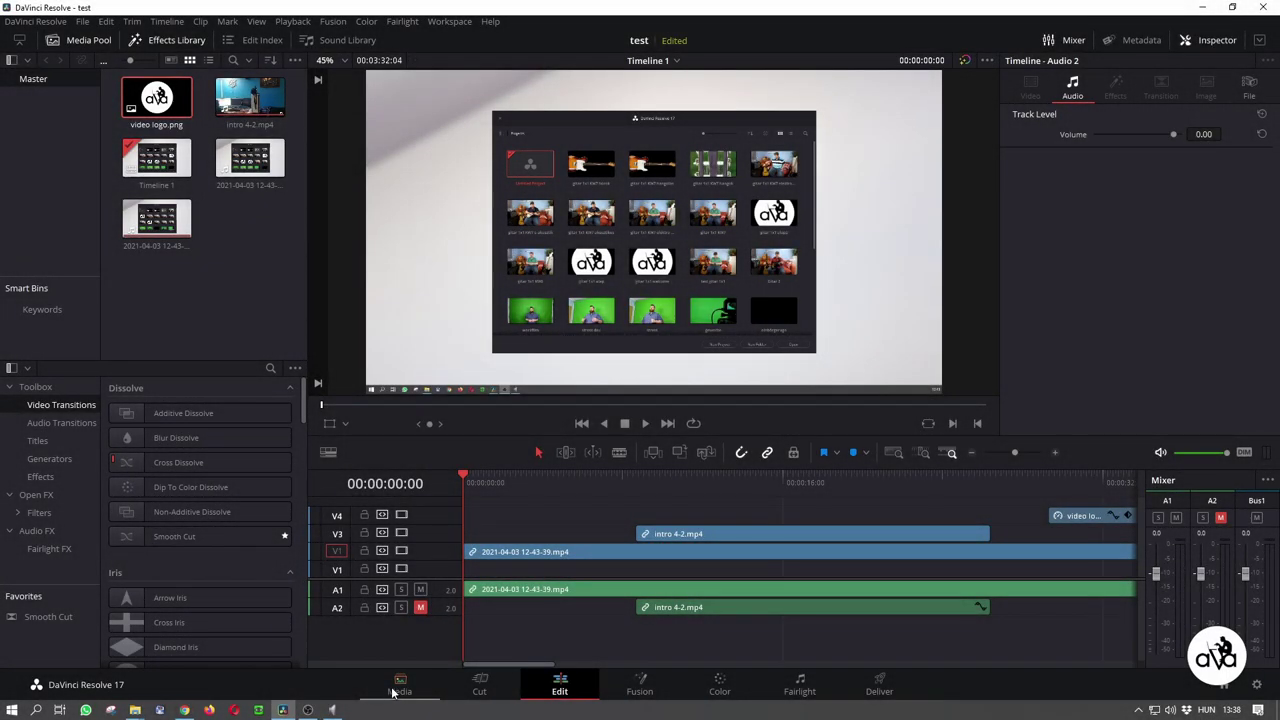
- Switch to the Media page and preview the ZOOM0015.MP3 and ZOOM0012.MP3 recordings
click(396, 692)
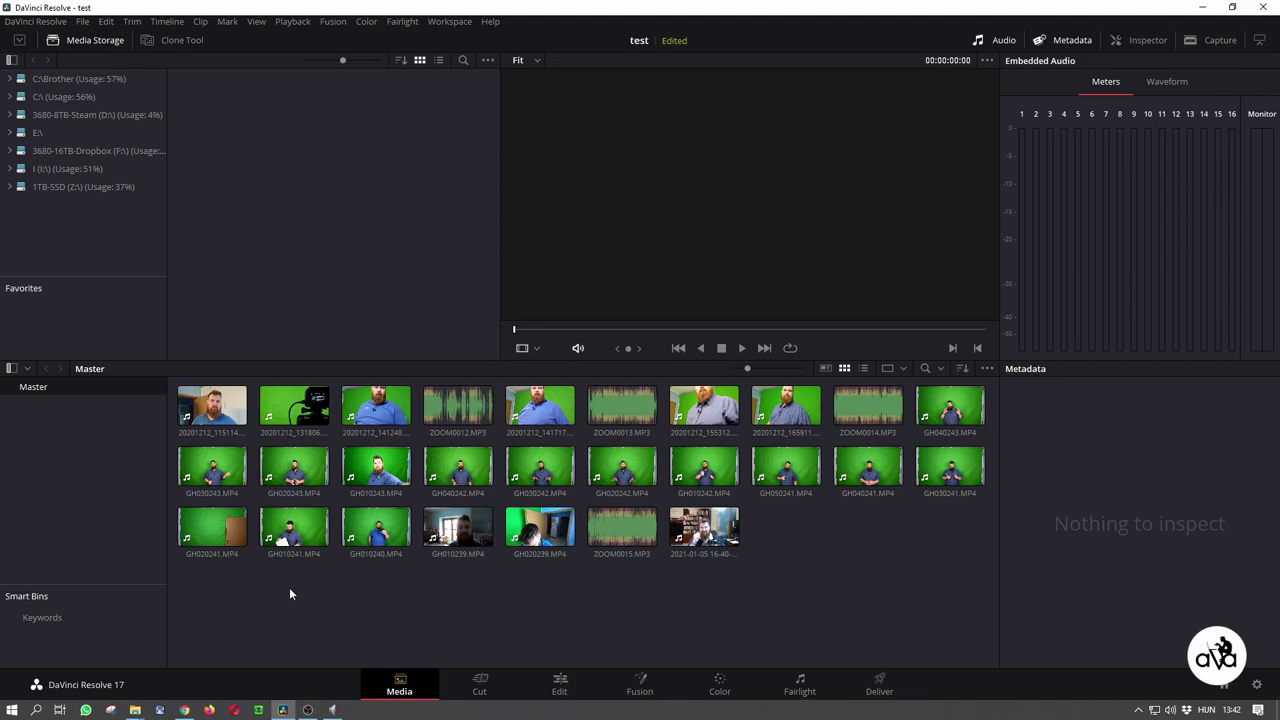
click(603, 535)
click(460, 412)
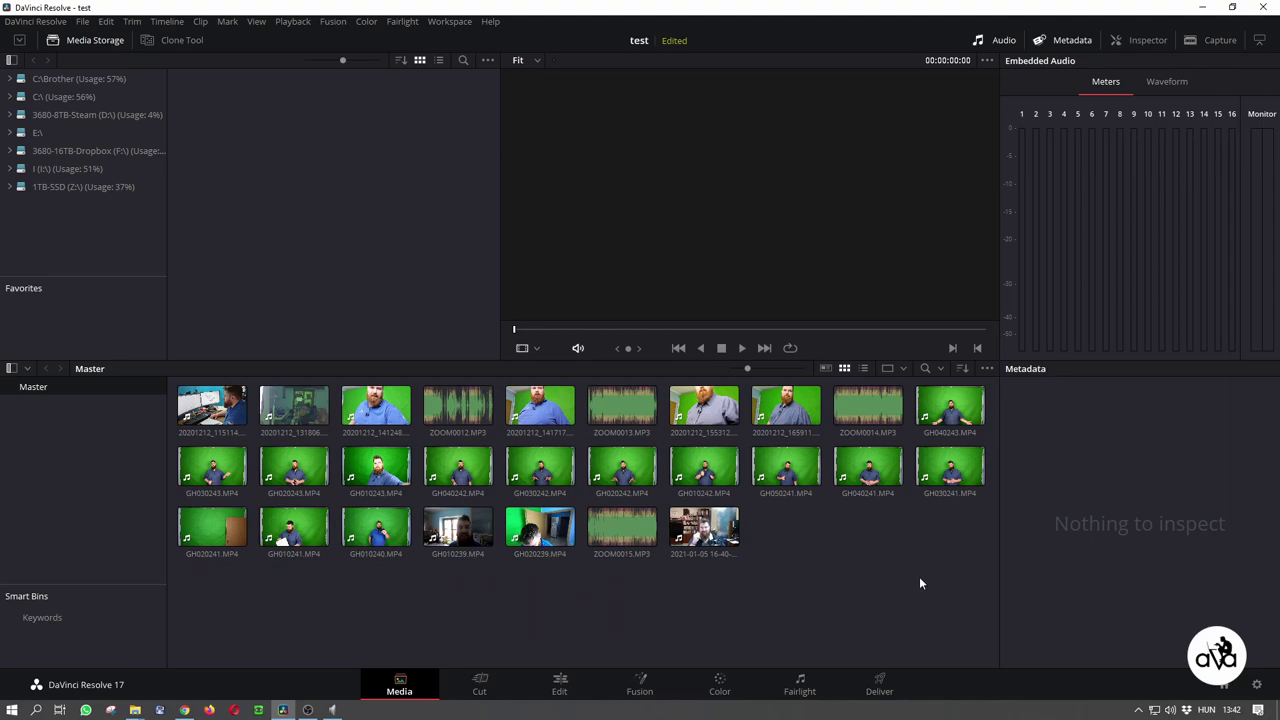
- Select all 27 media pool clips and bring up their Auto Sync Audio options
drag(975, 618, 204, 400)
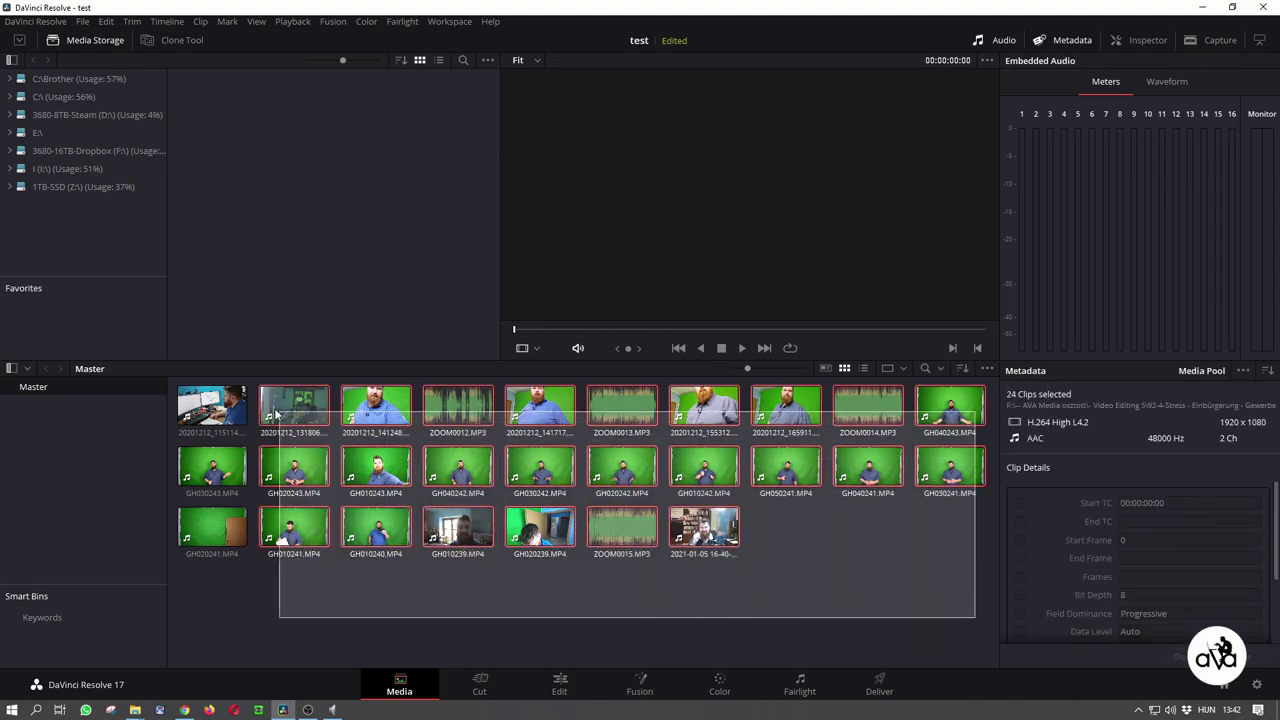
right_click(619, 409)
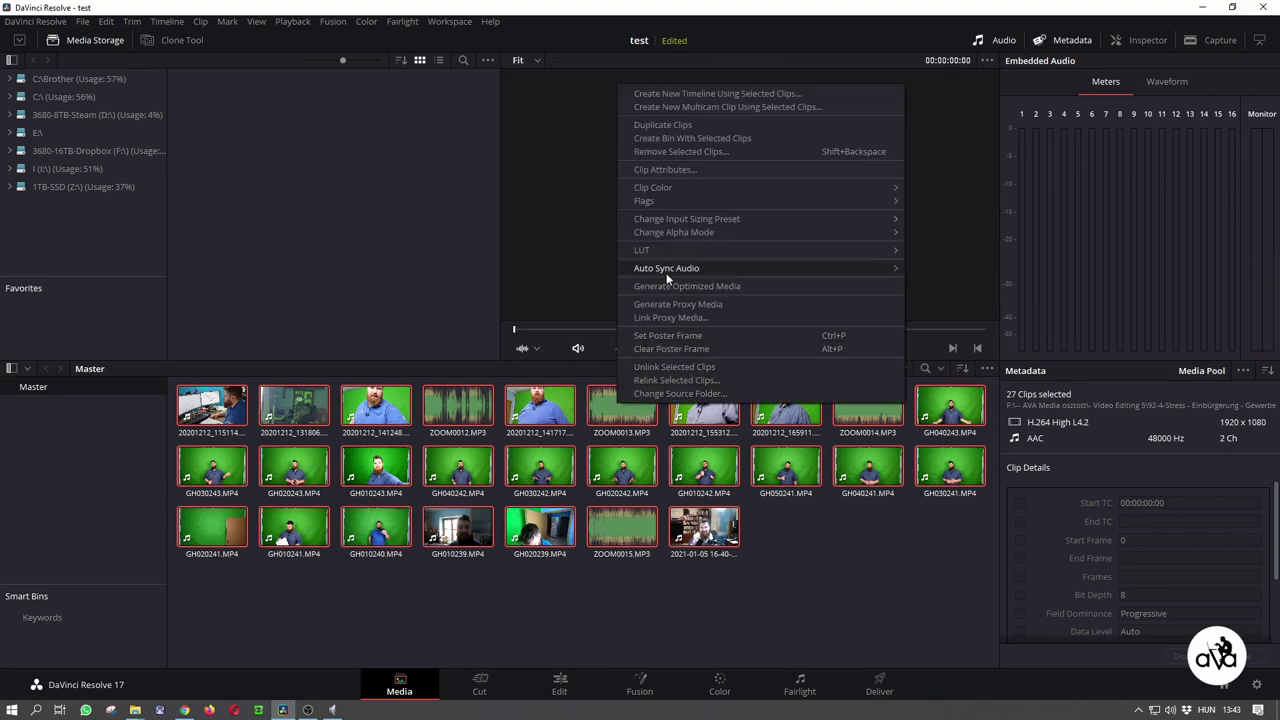
mouse_move(670, 270)
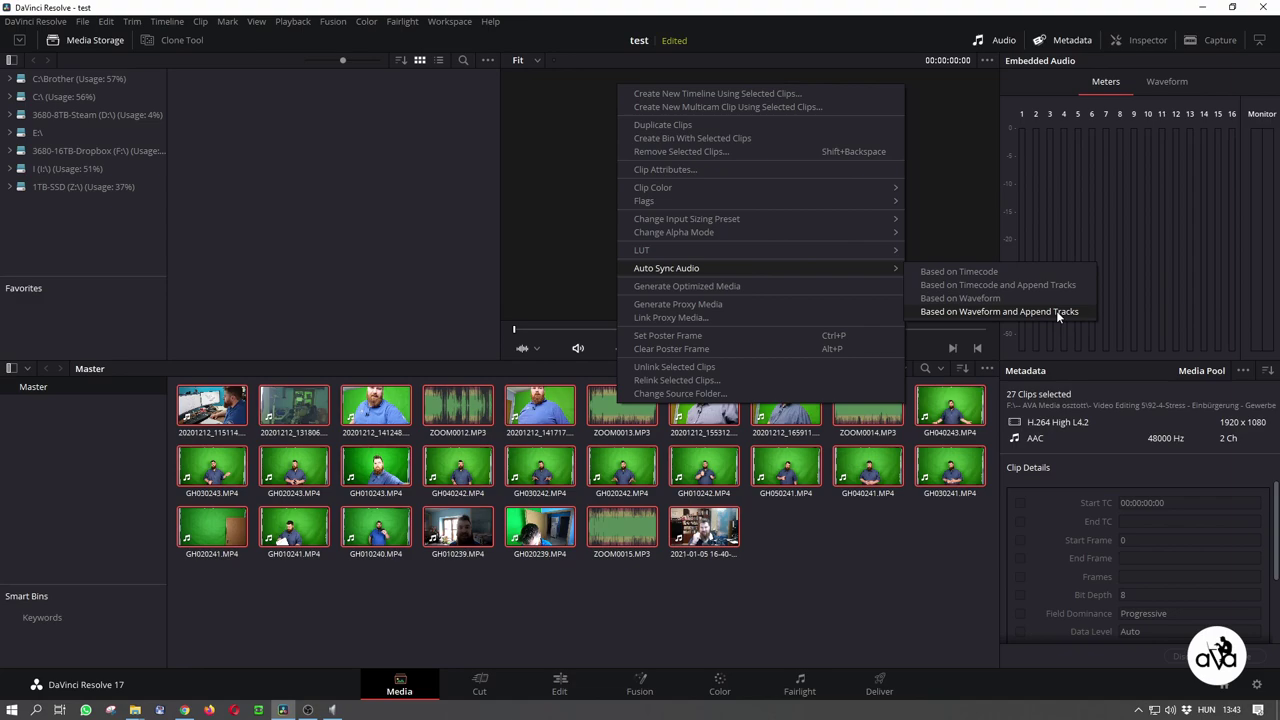
- Auto sync audio based on waveform with appended tracks, then dismiss the unmatched-clip notice
click(1056, 310)
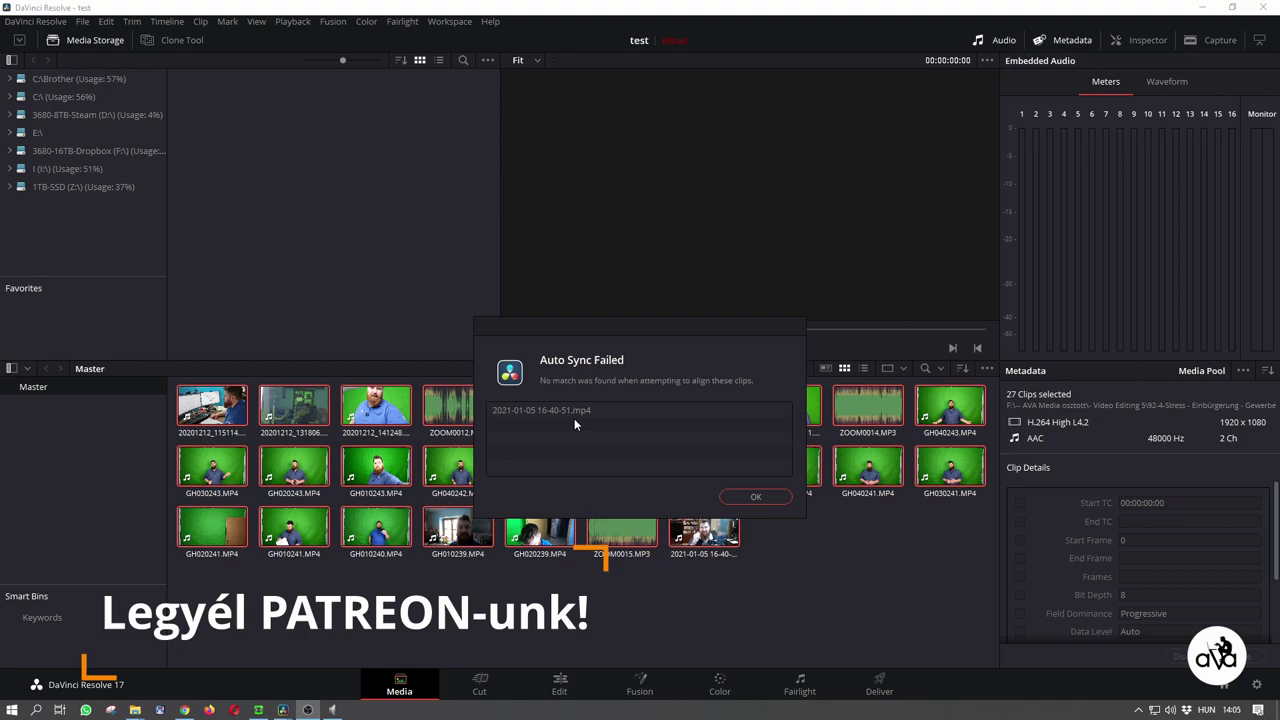
click(757, 496)
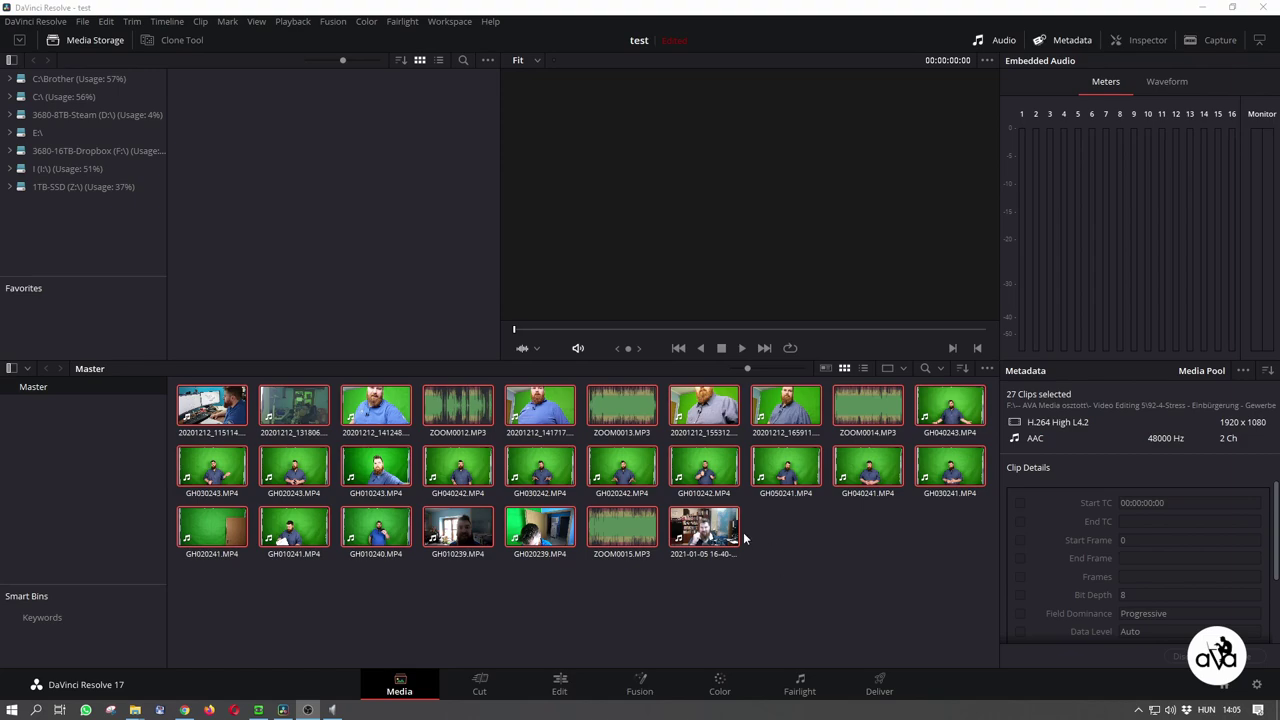
- On the Edit page, place GH020243.MP4 onto a new Timeline 1 with audio on A1 and A2
click(558, 686)
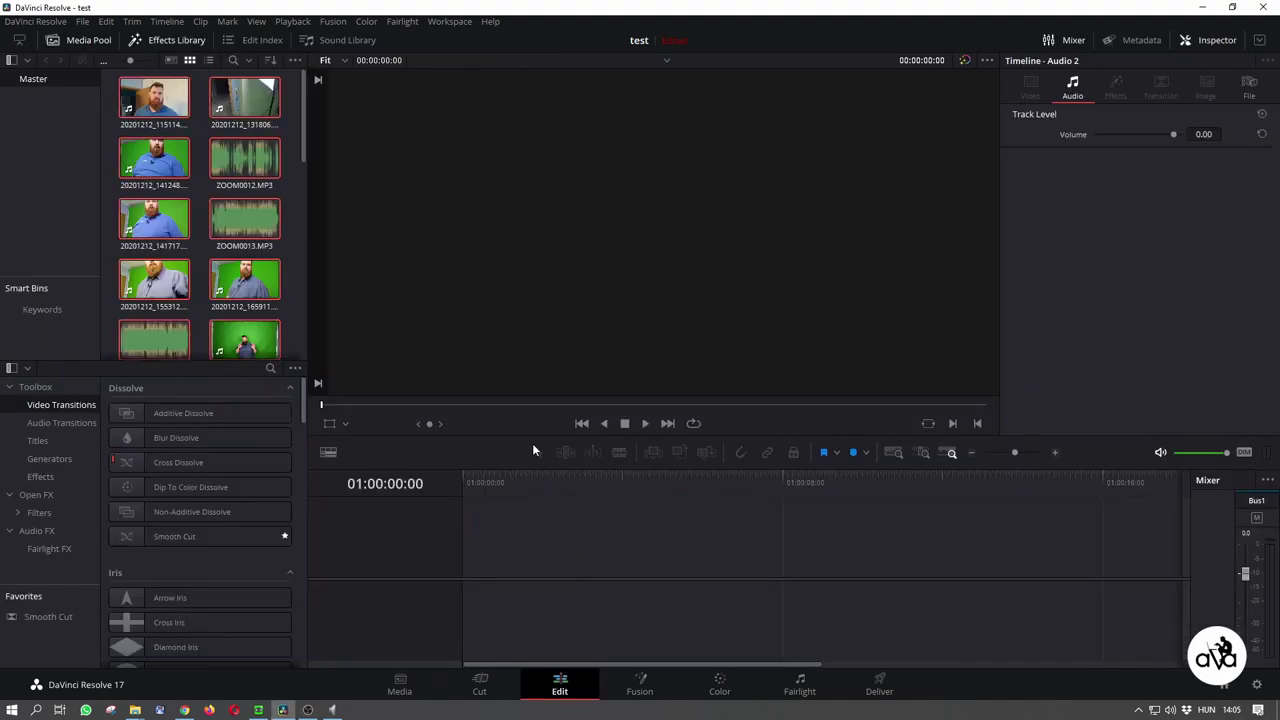
scroll(192, 200, down, 3)
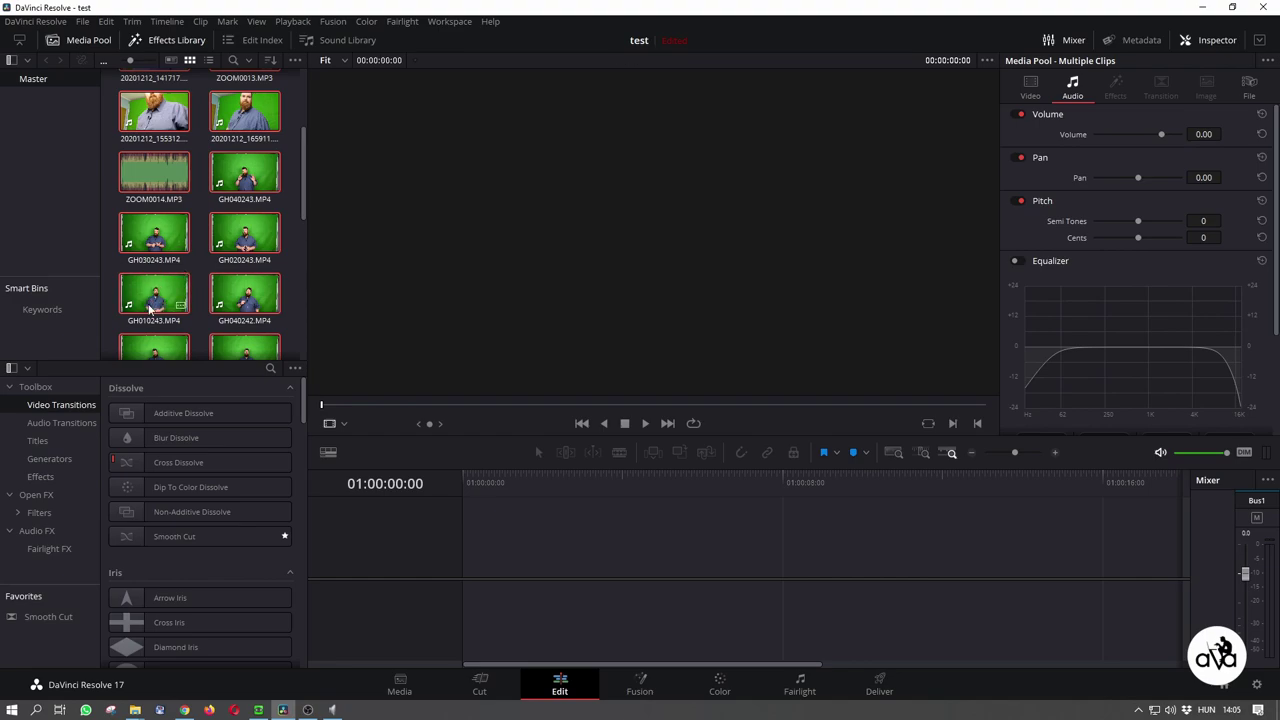
drag(150, 310, 474, 583)
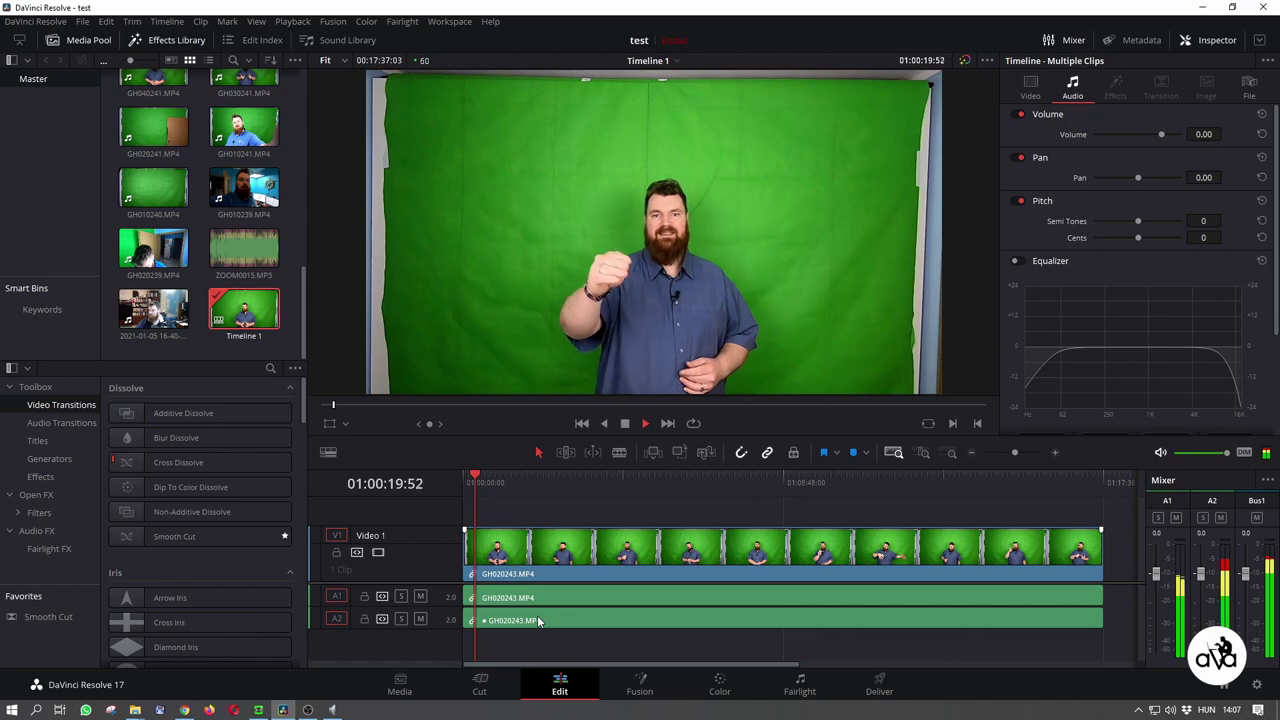
- Compare tracks by muting then unmuting A1, leaving A2 muted and A1 audible
click(420, 597)
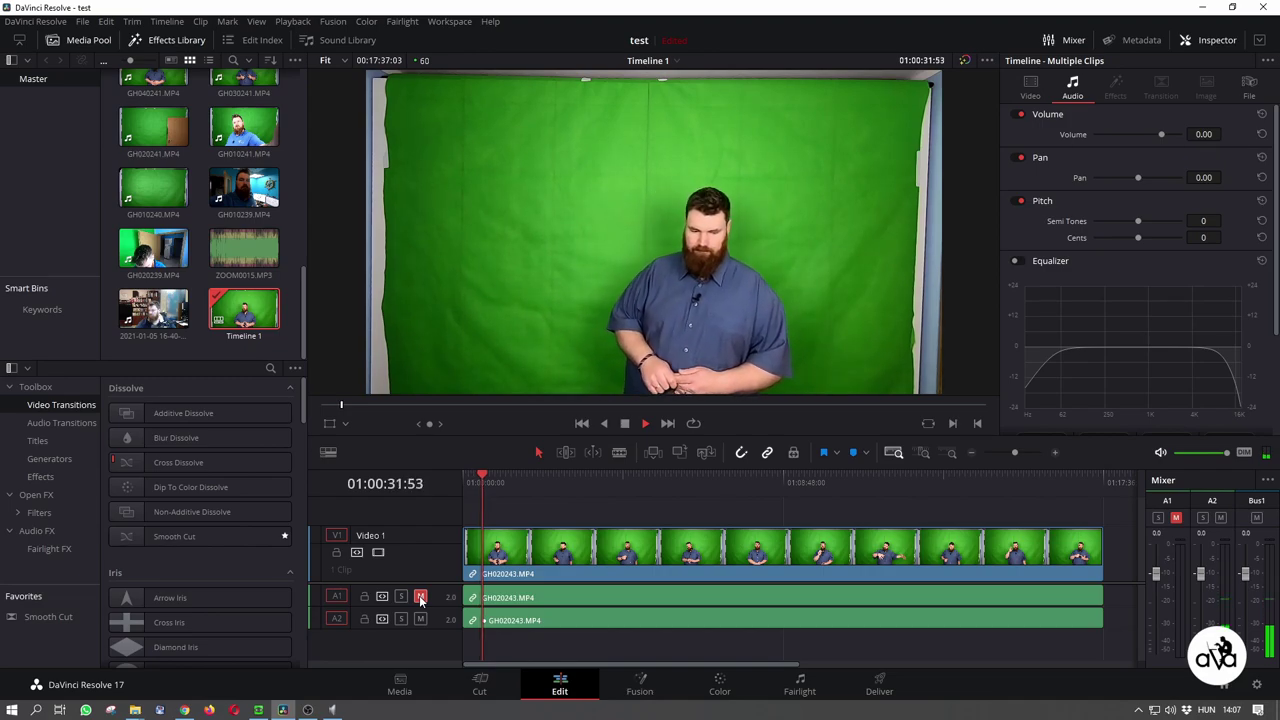
click(420, 597)
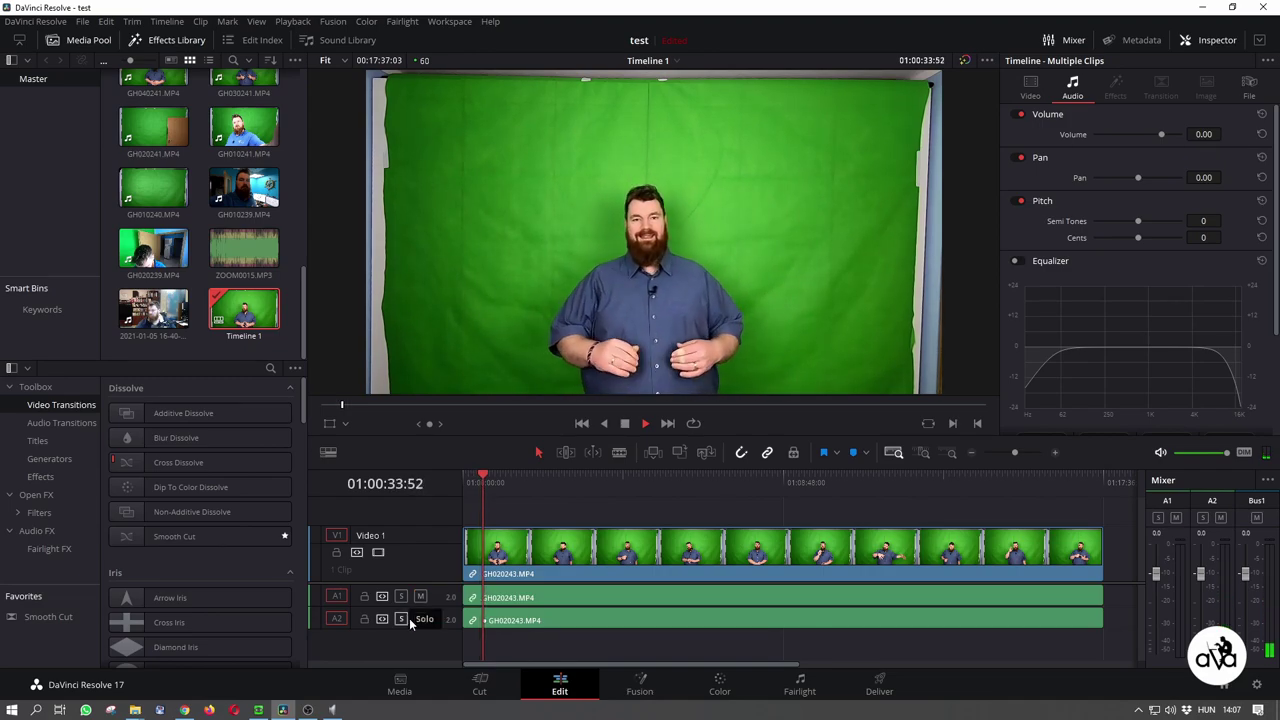
click(420, 620)
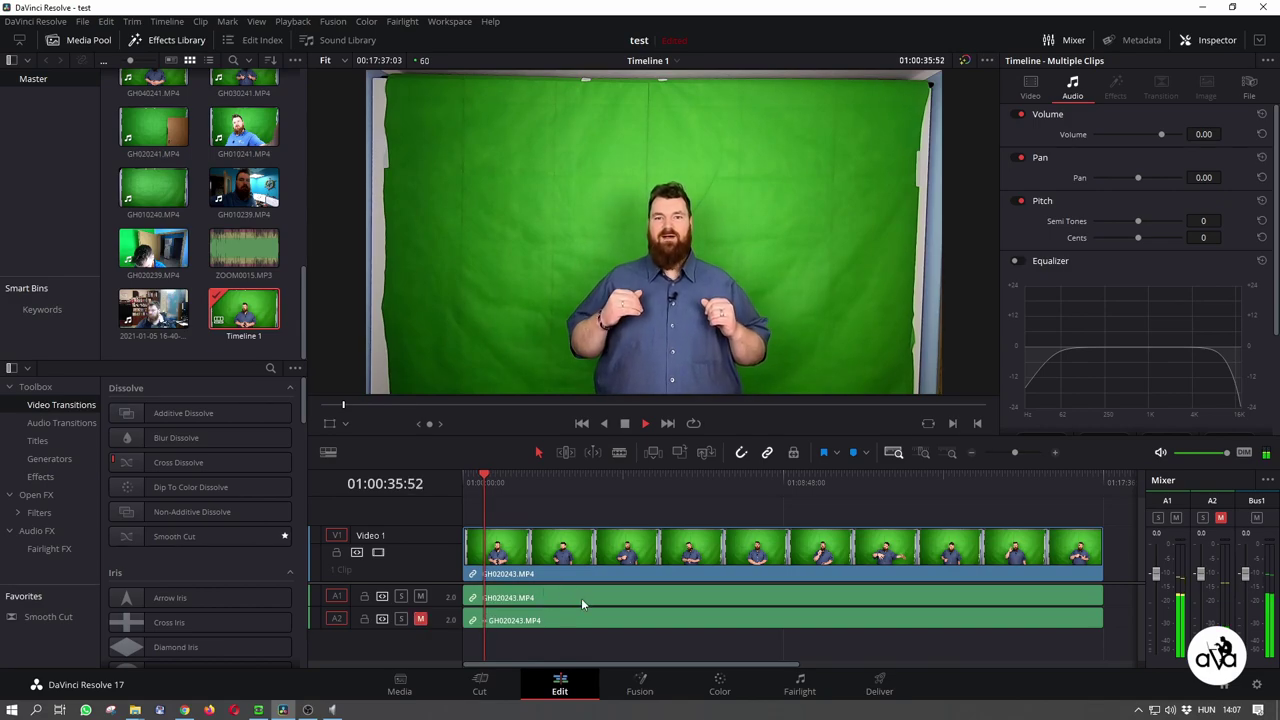